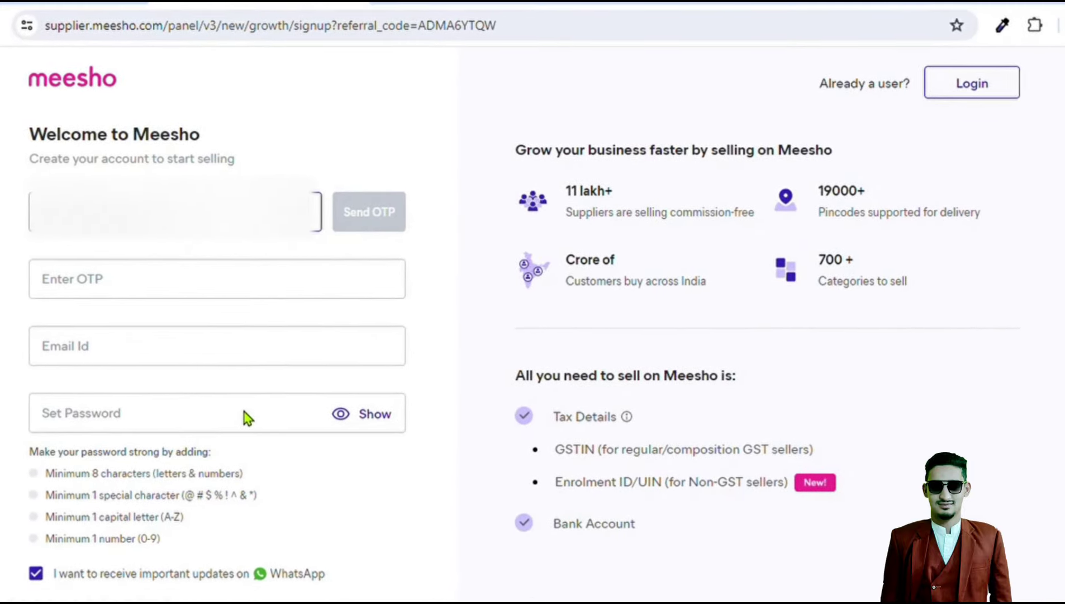
Step: Request a sign-up OTP, then edit the mobile number after the 'already registered' error
left_click(369, 245)
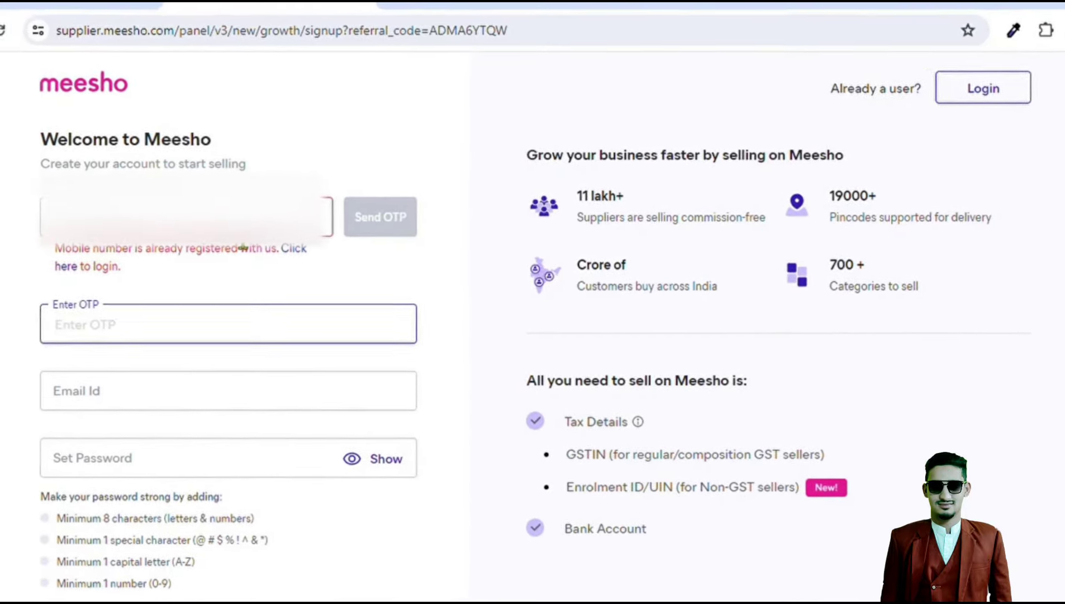
left_click(271, 256)
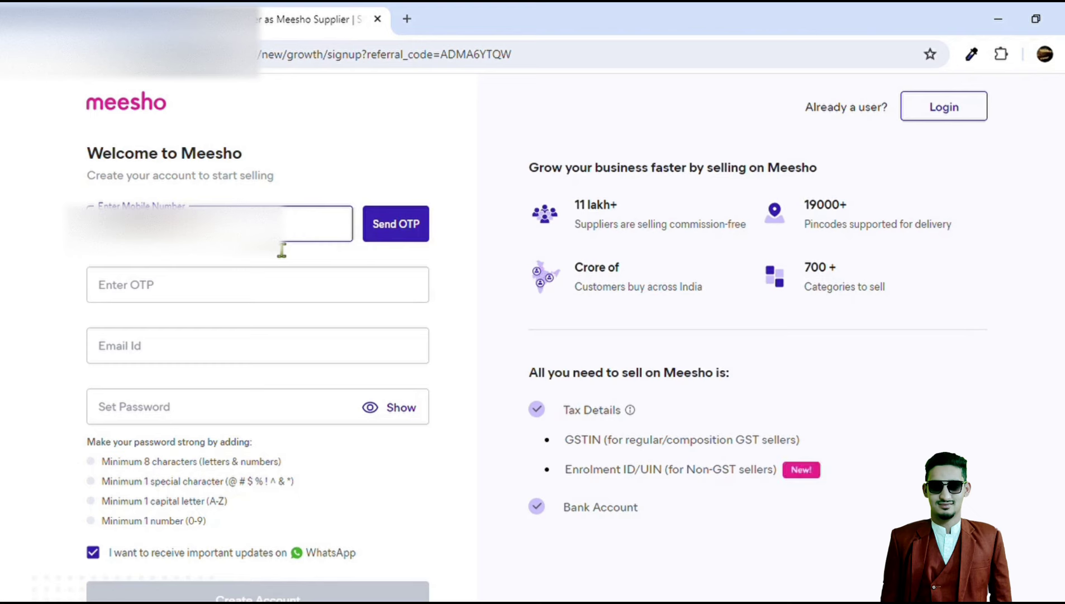
Step: Correct the mobile number, send the OTP to it, and paste in the account e-mail address
left_click(393, 214)
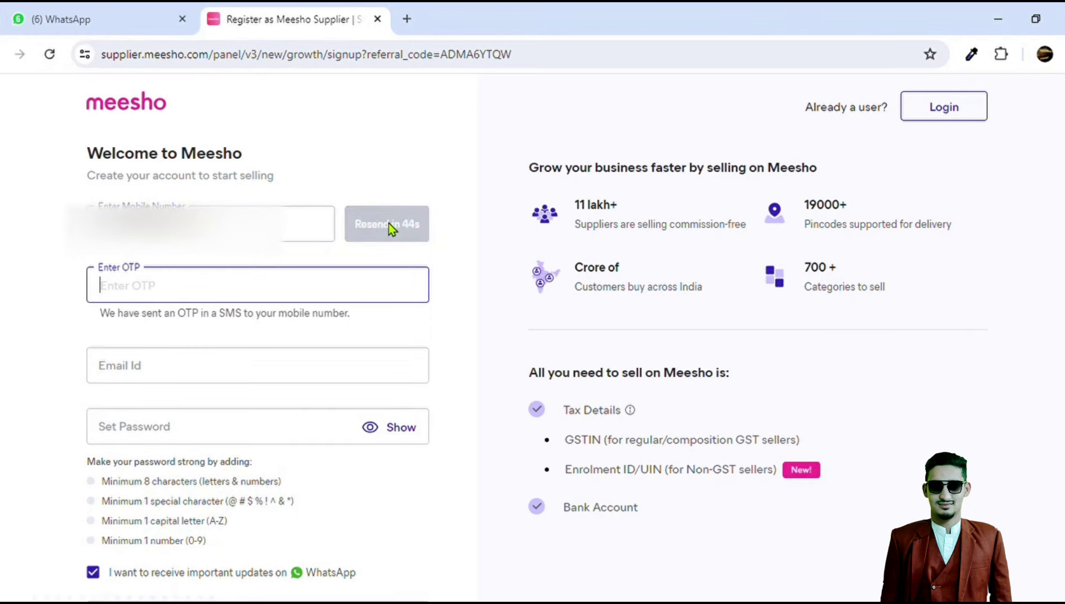
left_click(307, 224)
key("BackSpace")
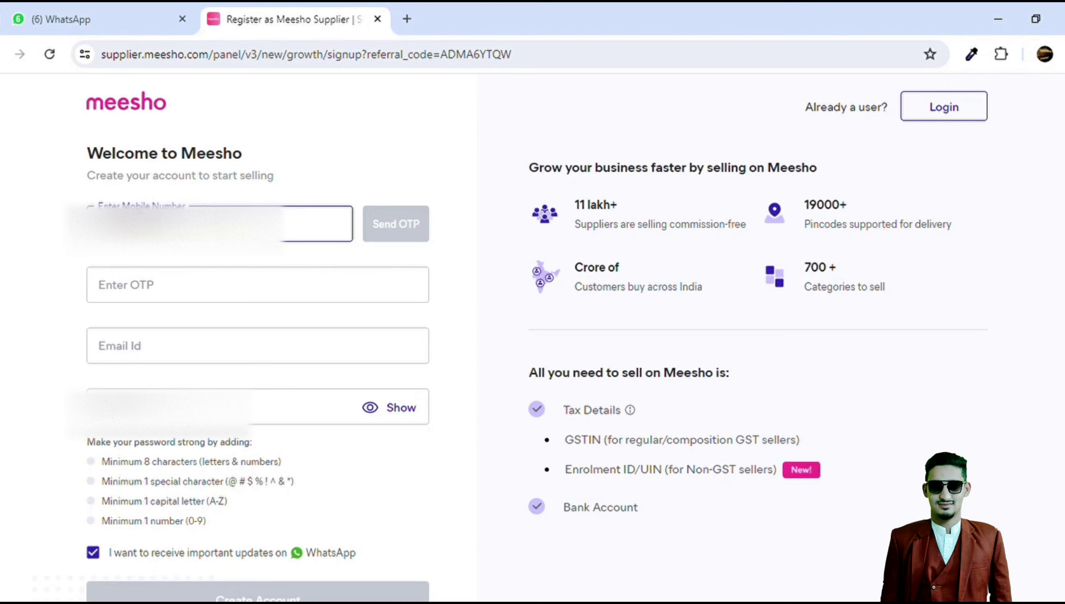
type("0")
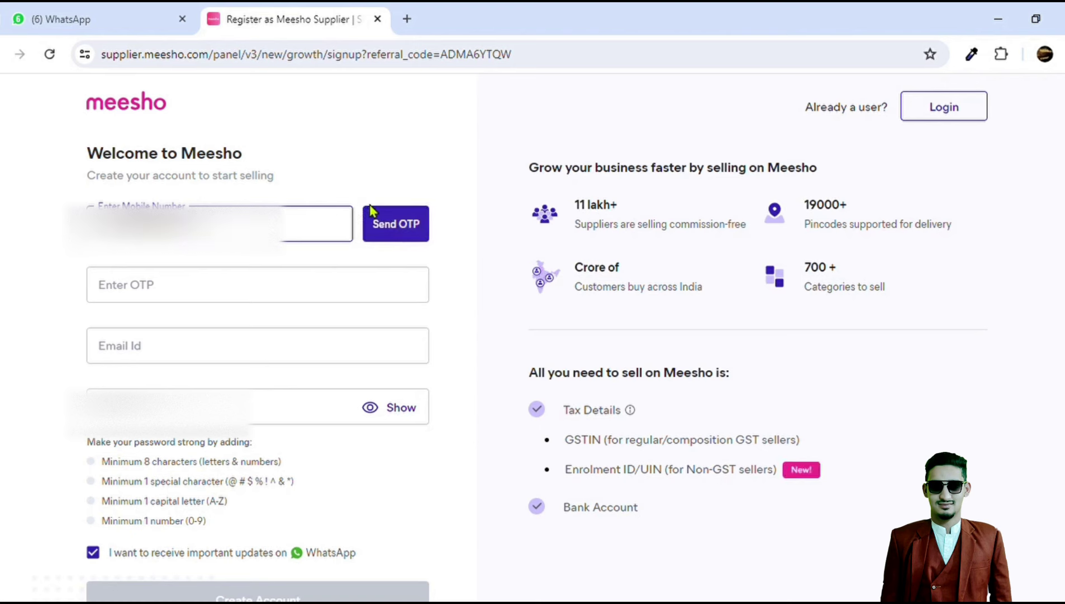
left_click(400, 222)
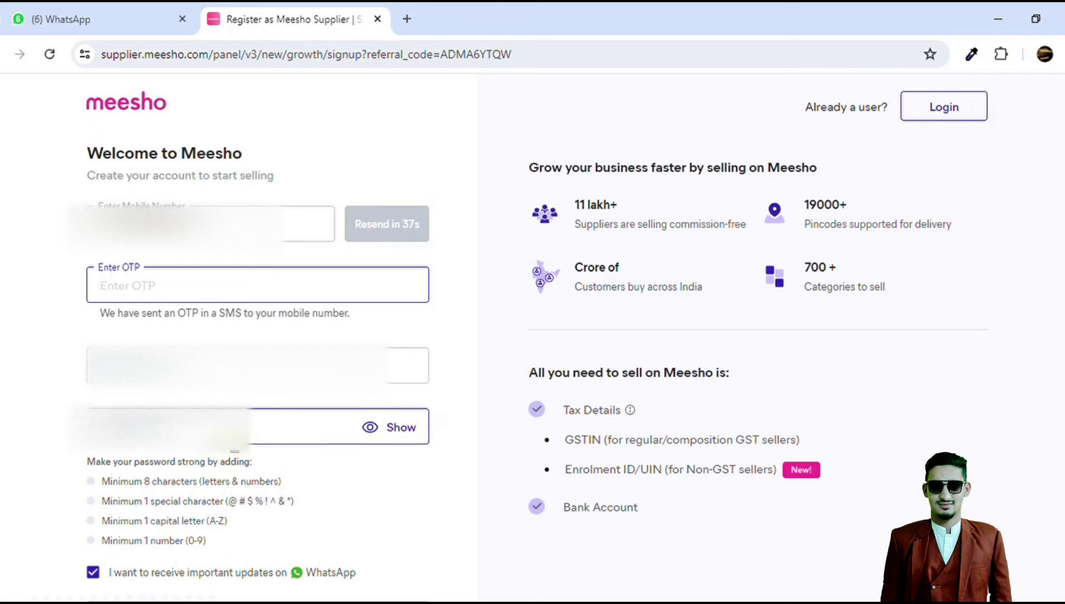
left_click(218, 364)
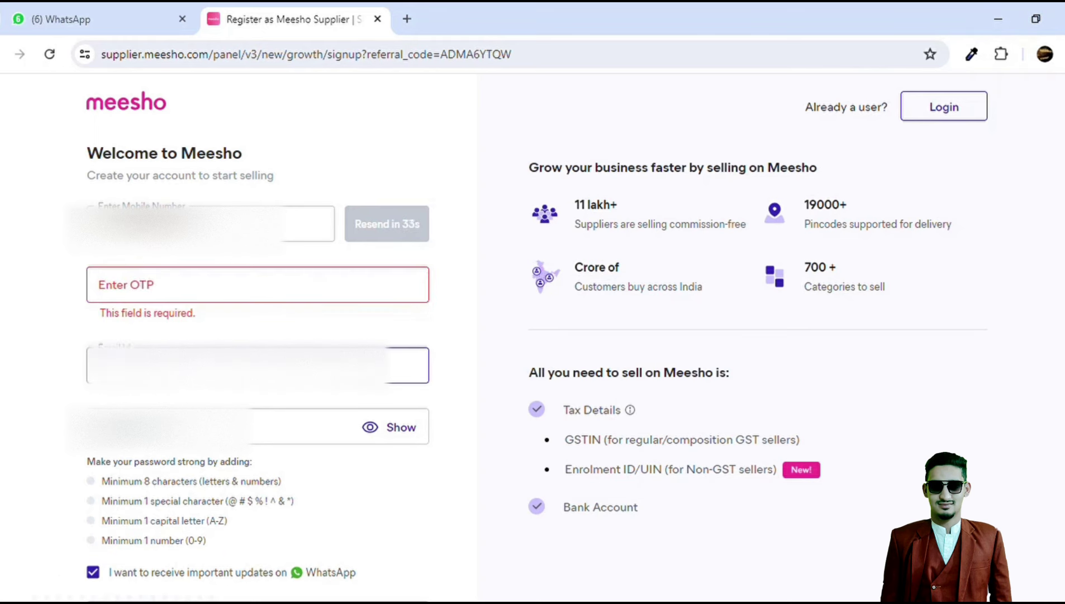
key("ctrl+v")
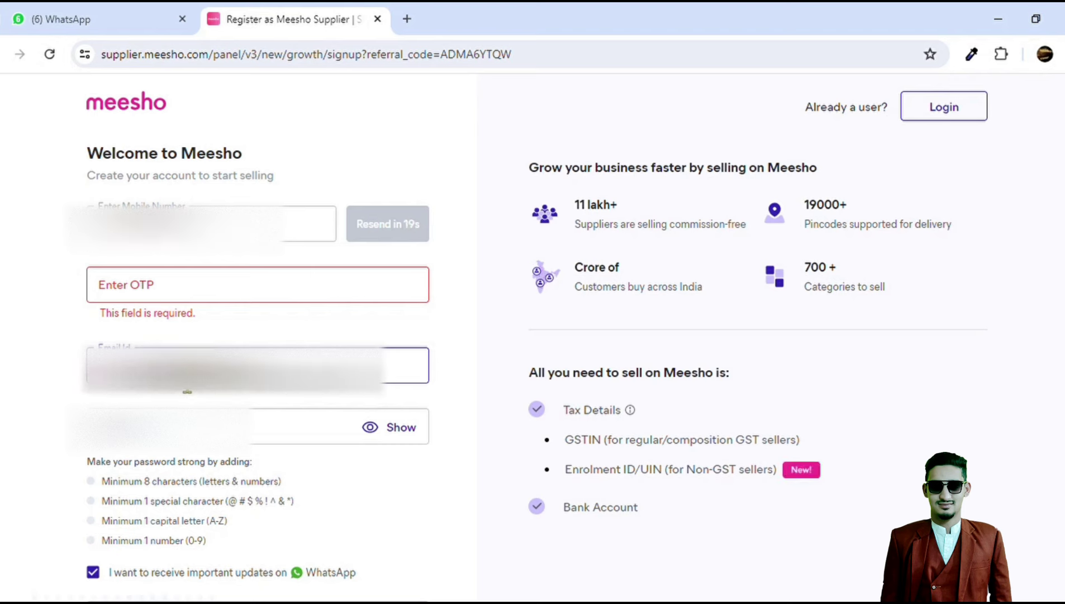
Step: Enter the received SMS code and set a password meeting all four strength rules, then create the account
left_click(183, 309)
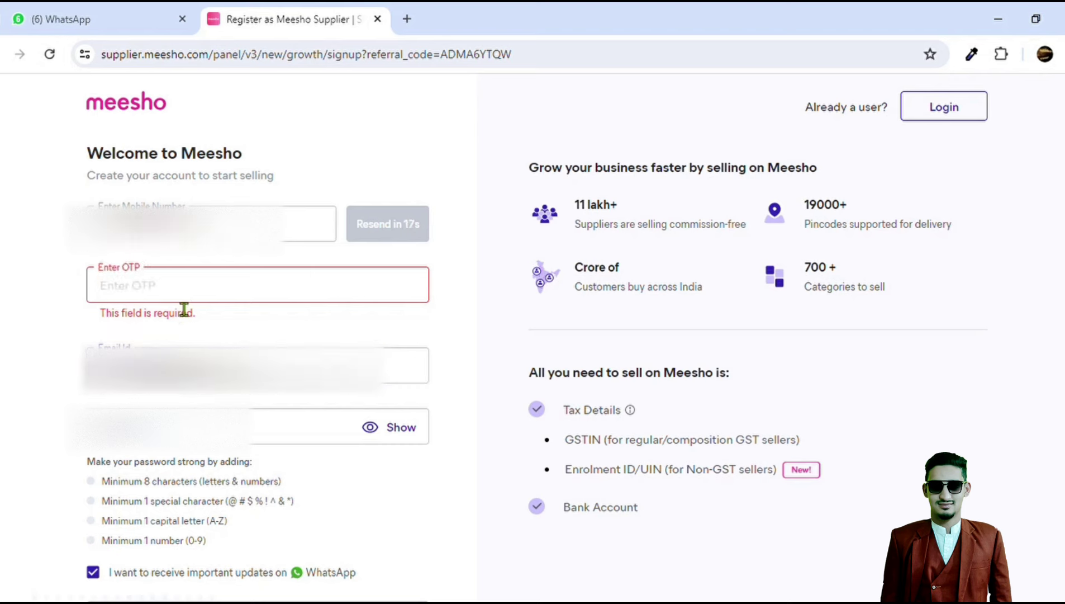
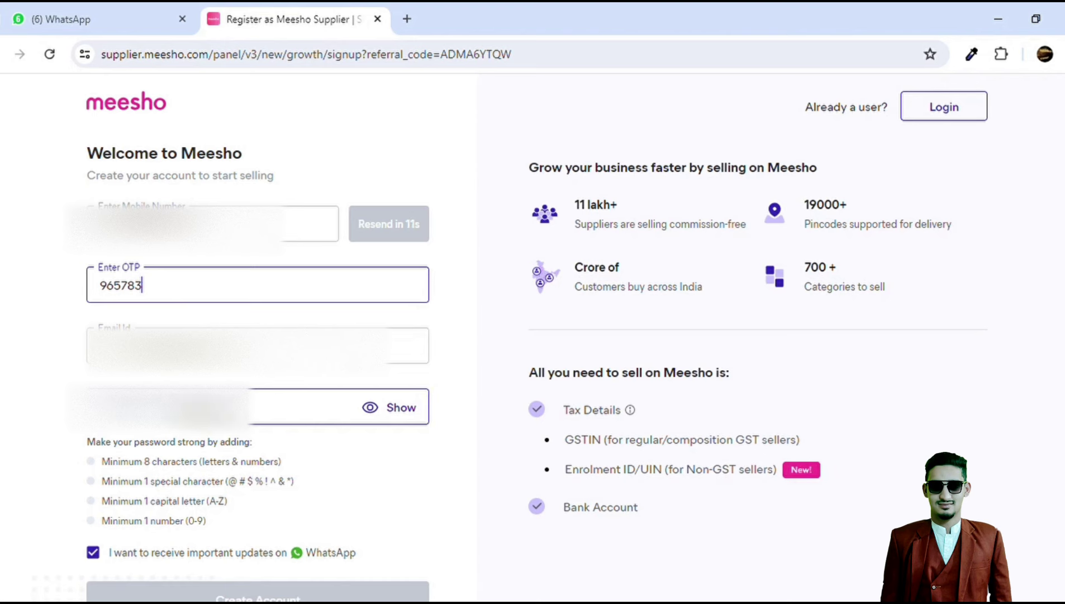
left_click(206, 408)
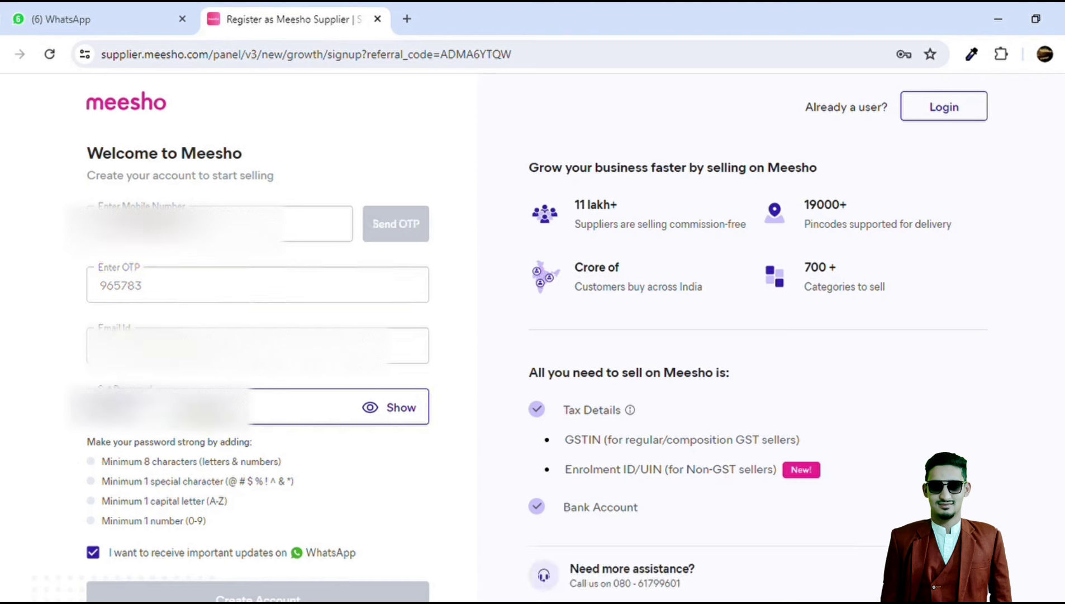
type("a")
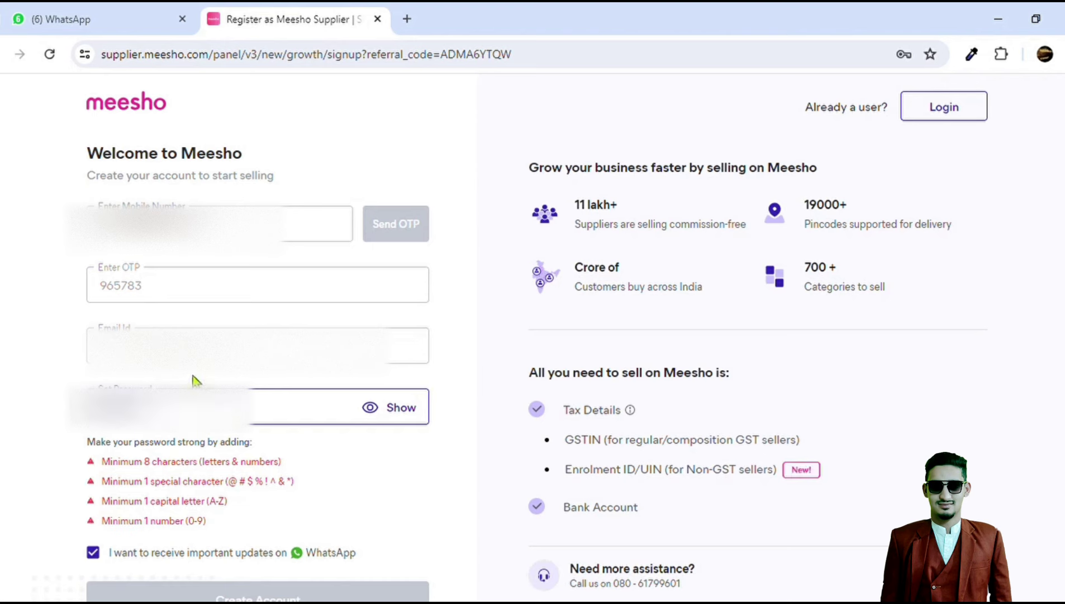
left_click(394, 415)
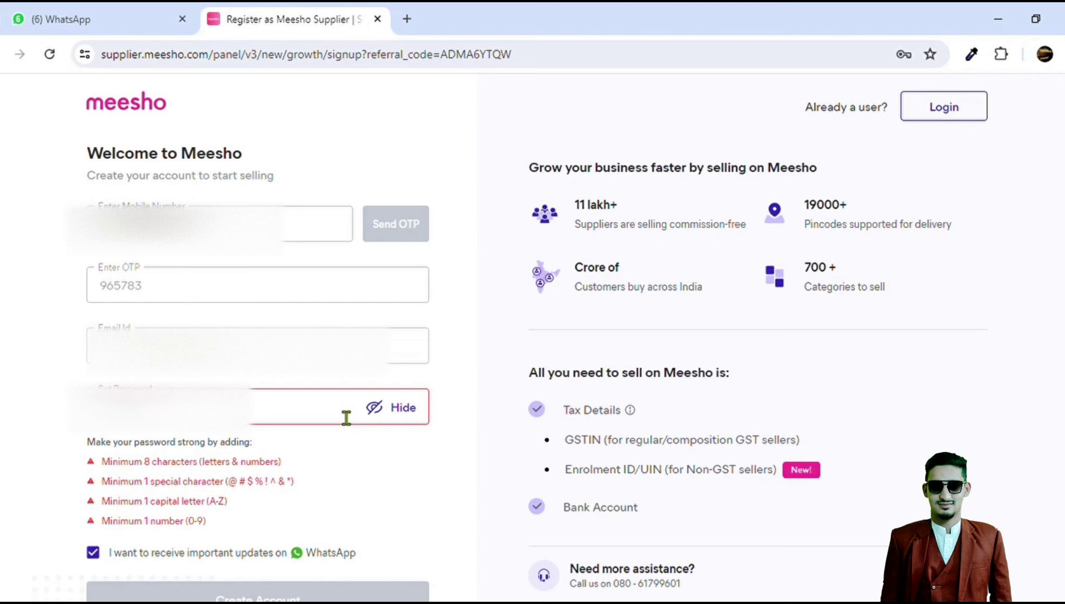
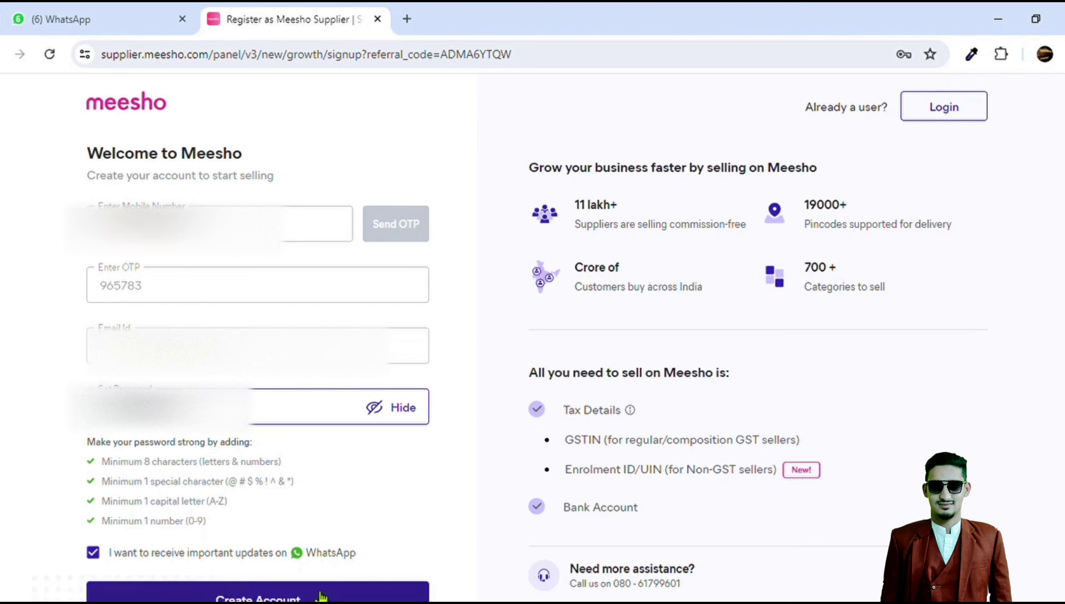
left_click(316, 594)
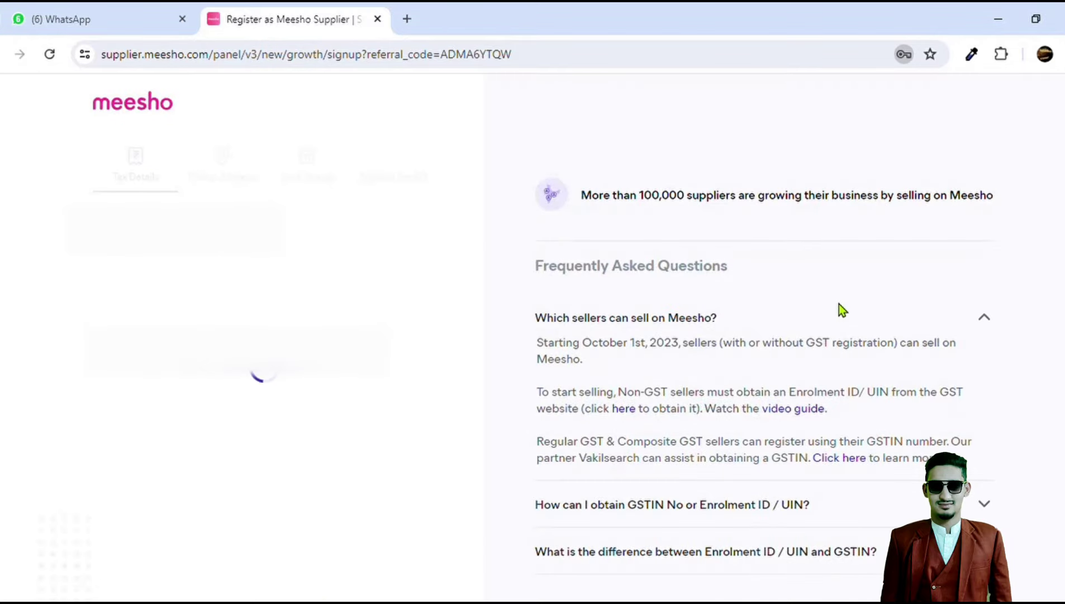
Step: Choose GSTIN registration, paste and verify the GSTIN, and continue to Pickup Address
left_click(290, 325)
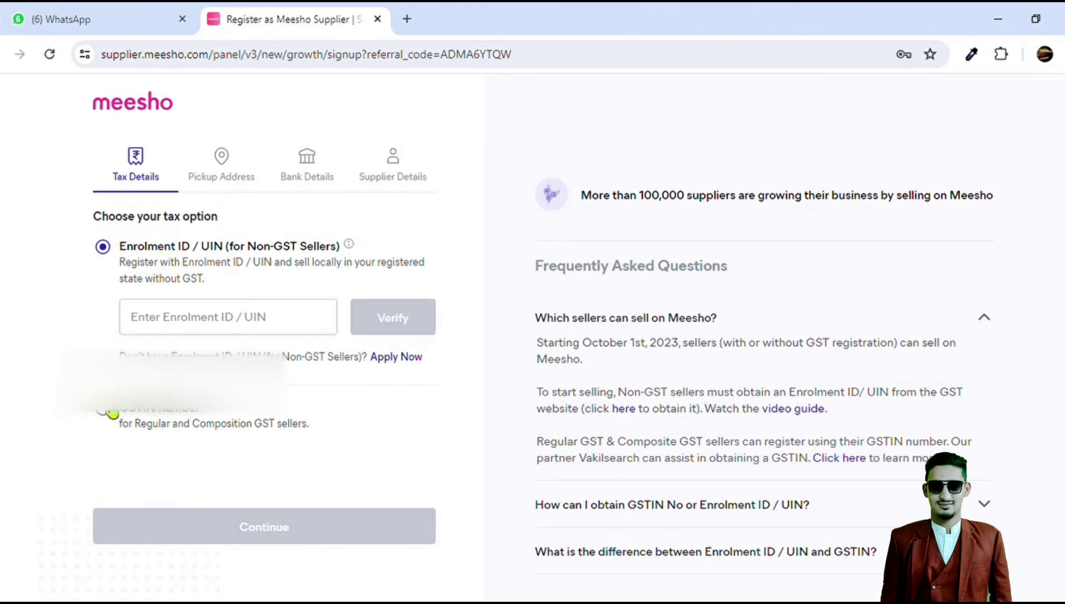
left_click(103, 408)
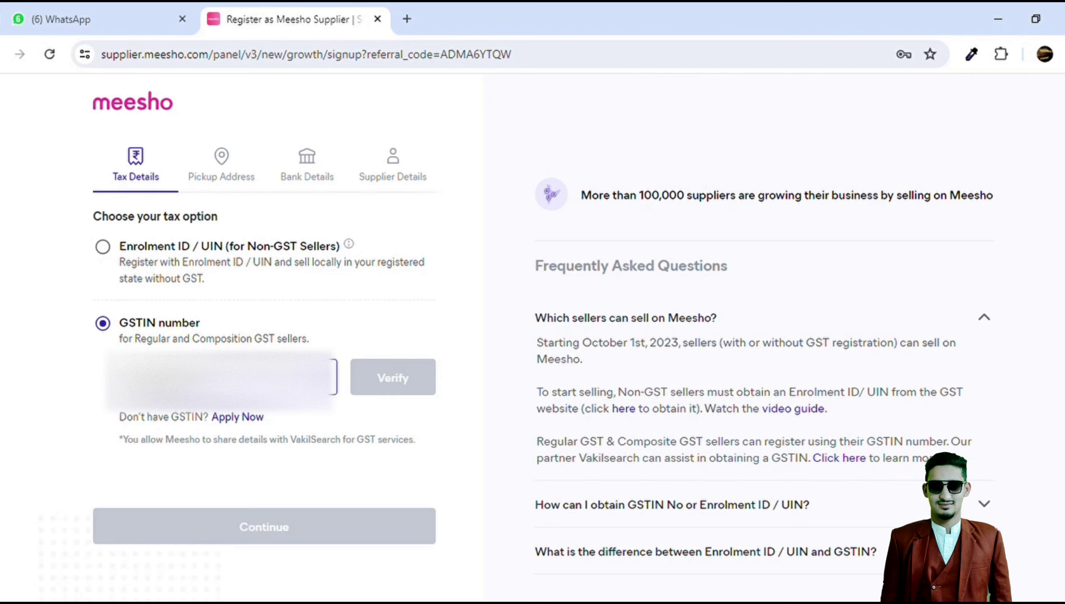
key("ctrl+v")
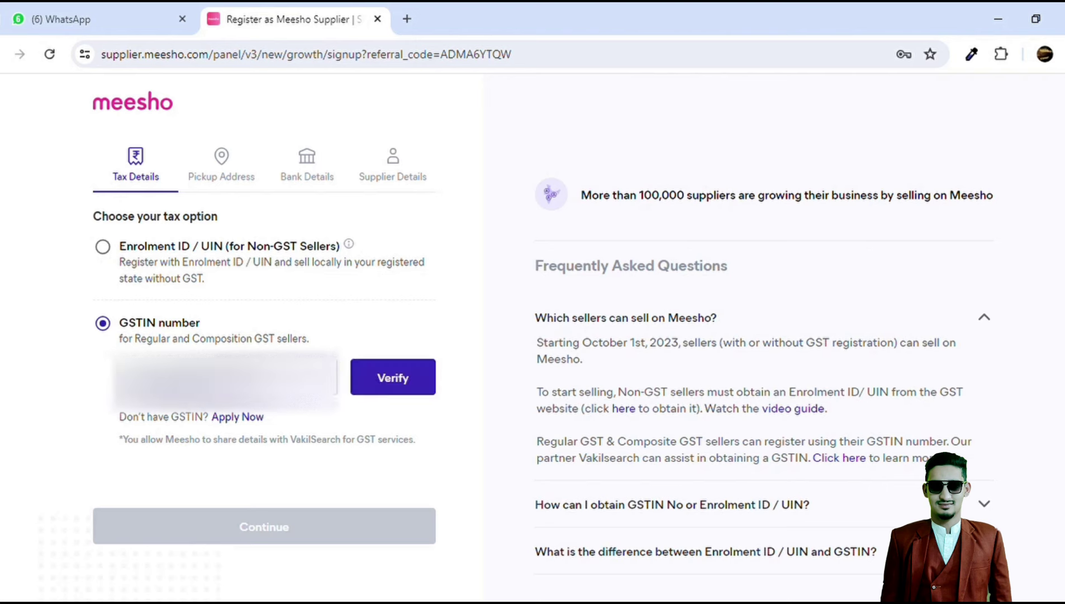
left_click(371, 388)
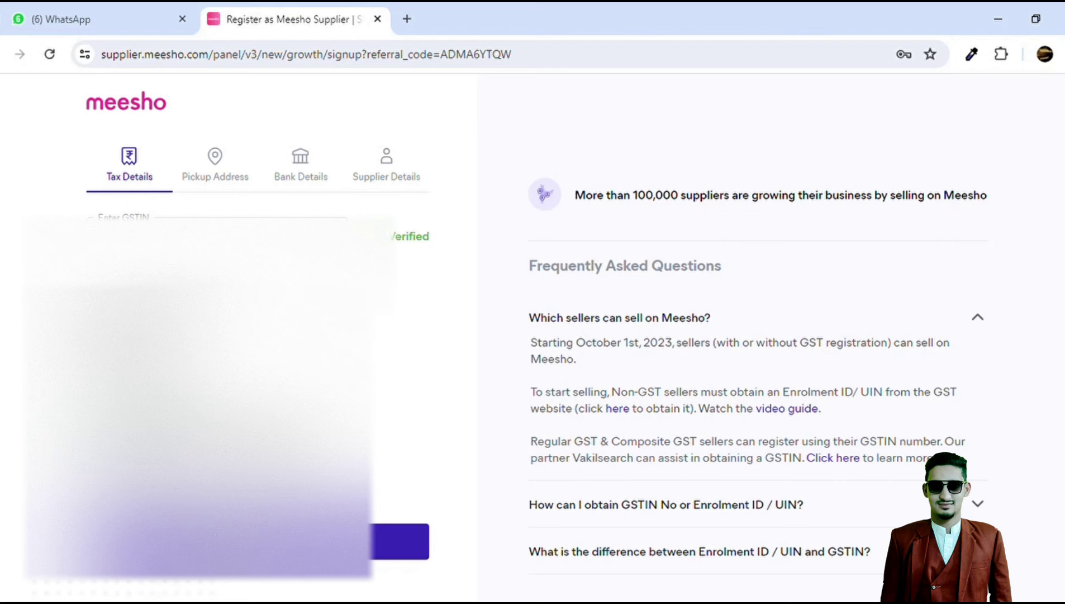
key("Return")
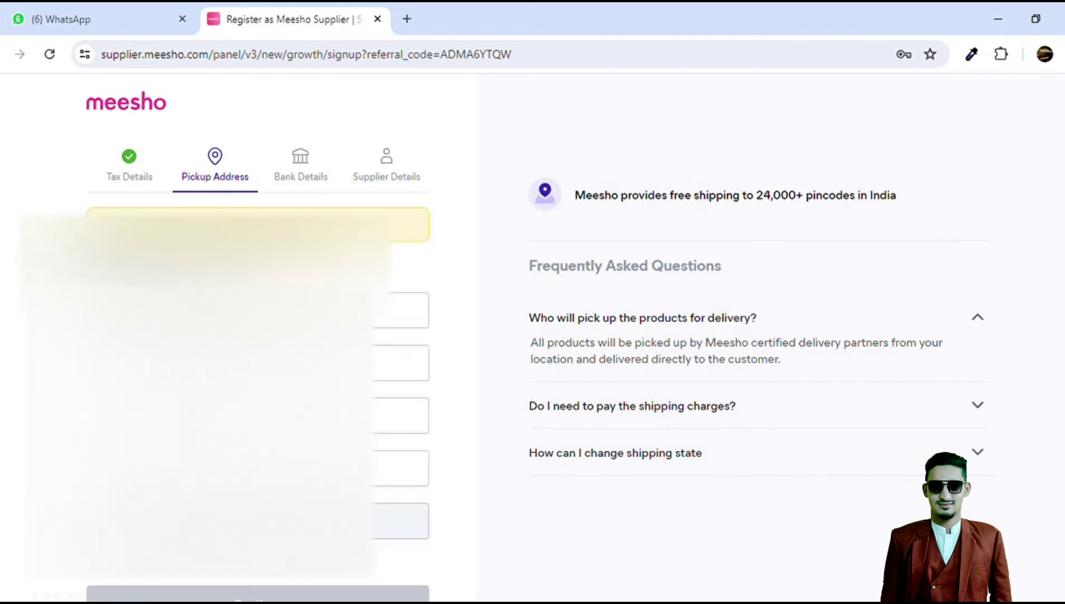
Step: Fill in the building, street, landmark, pincode and city of the pickup address and save it
left_click(135, 322)
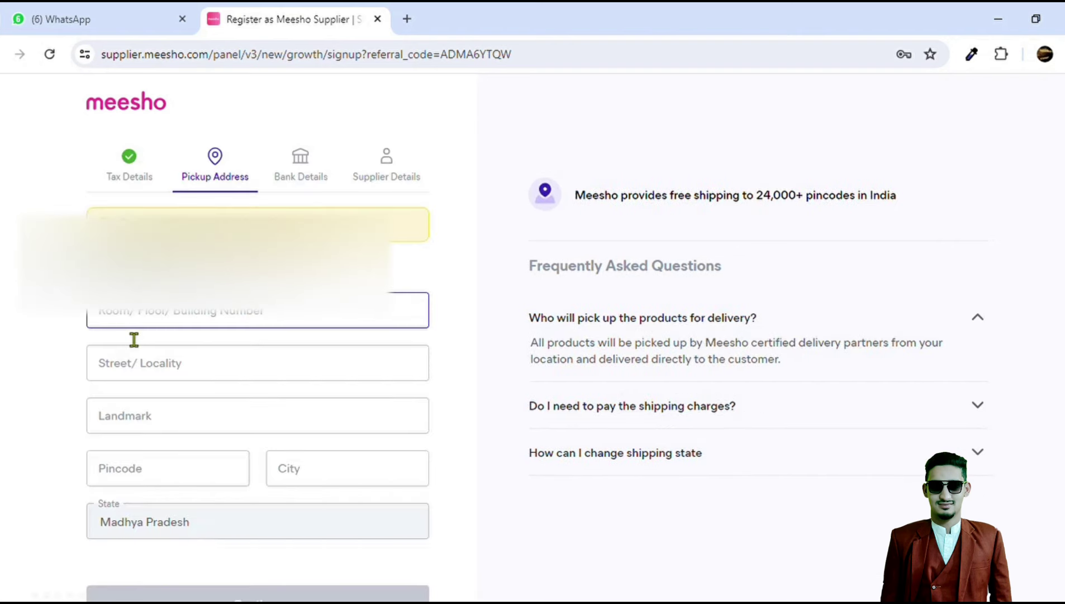
scroll(135, 339, "down", 2)
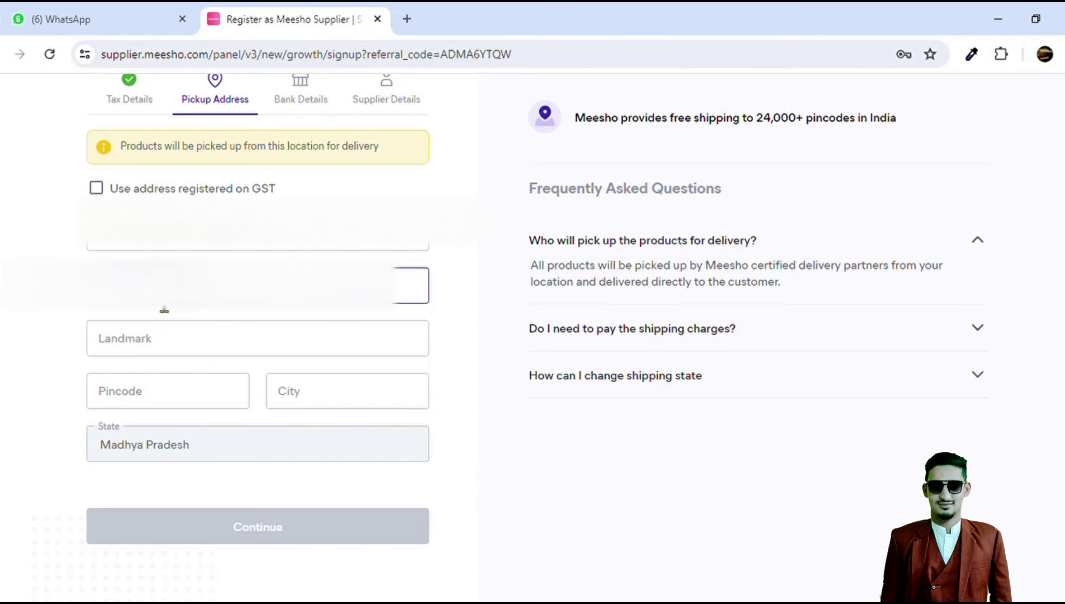
left_click(164, 308)
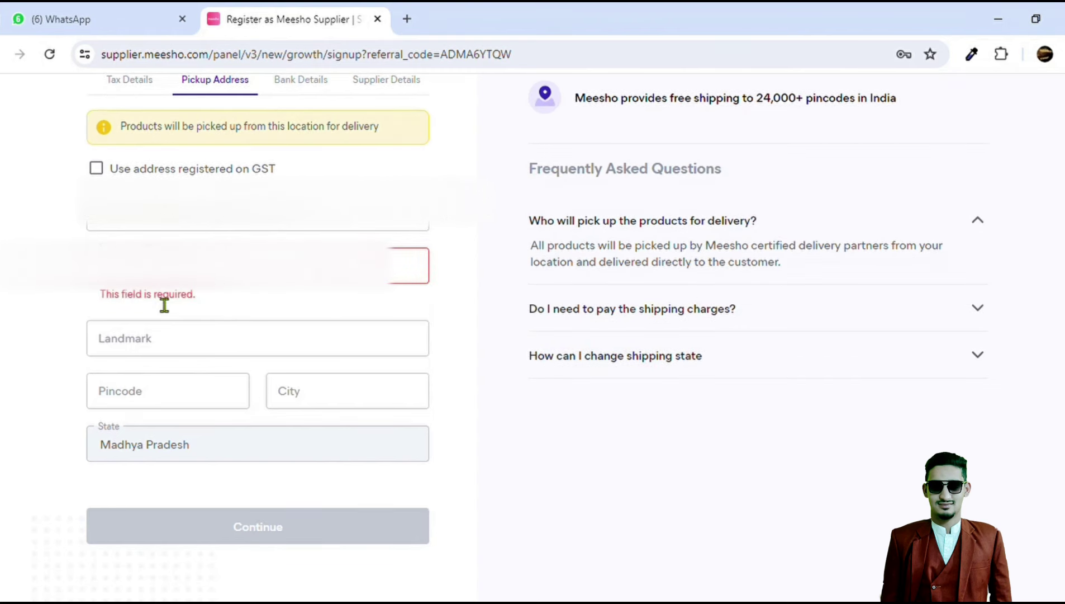
left_click(164, 304)
left_click(164, 305)
left_click(165, 305)
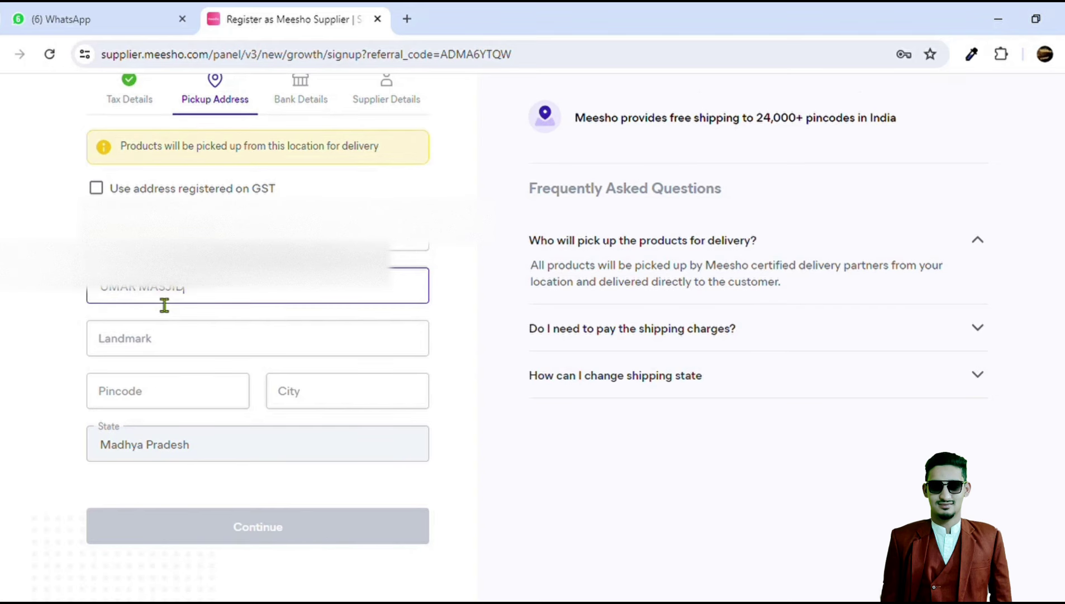
left_click(168, 341)
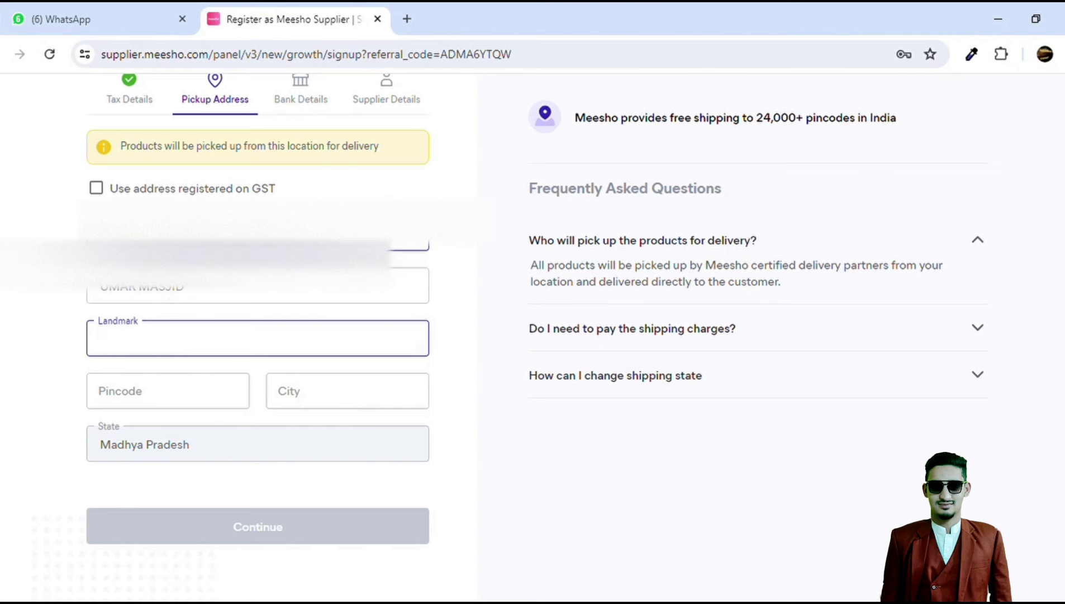
left_click(221, 303)
key("ctrl+a")
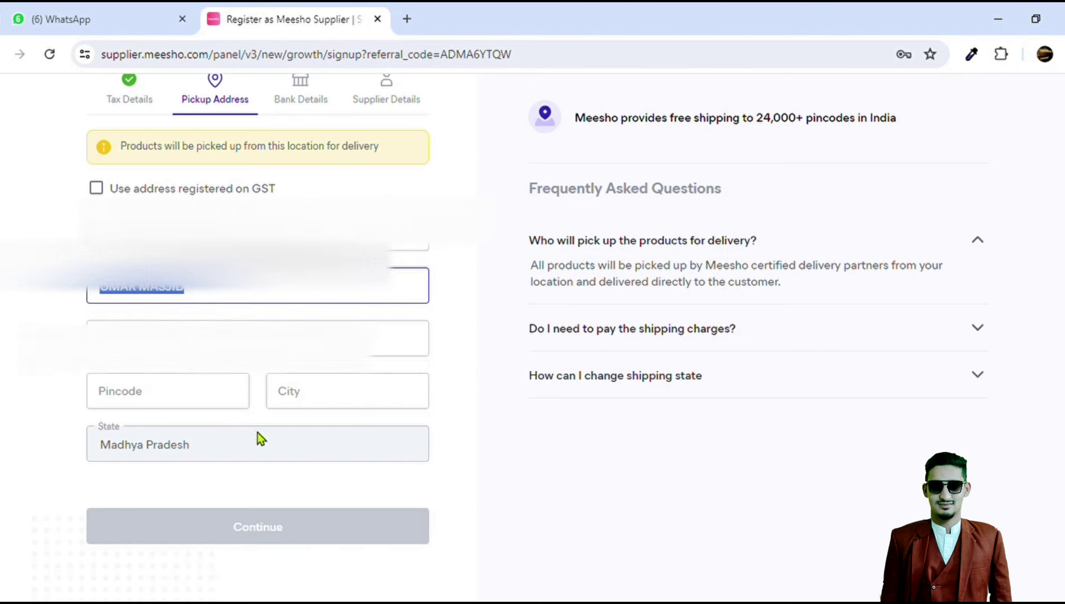
key("Tab")
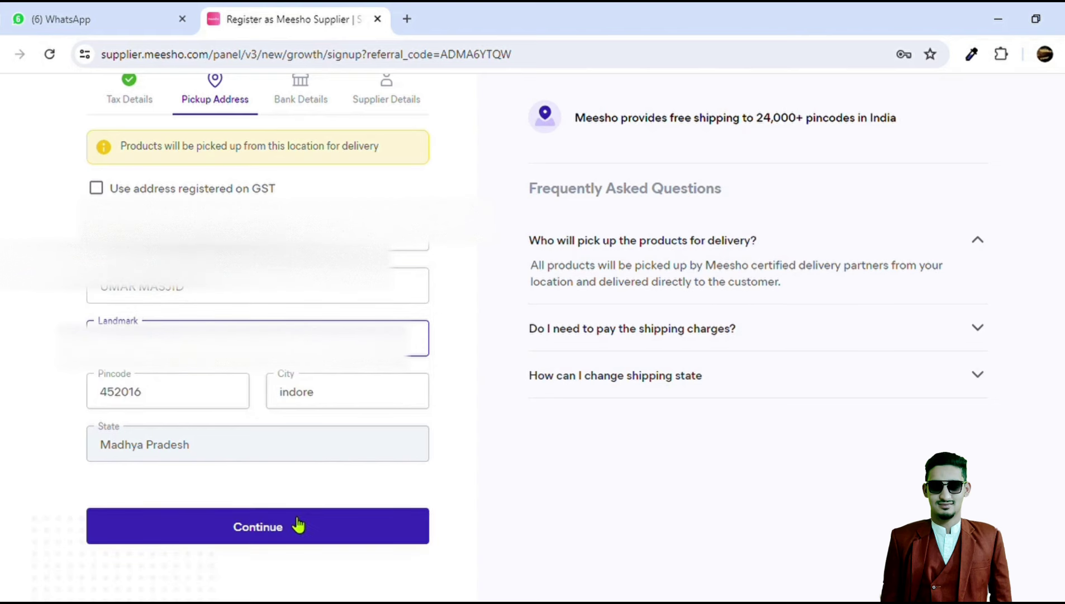
left_click(294, 528)
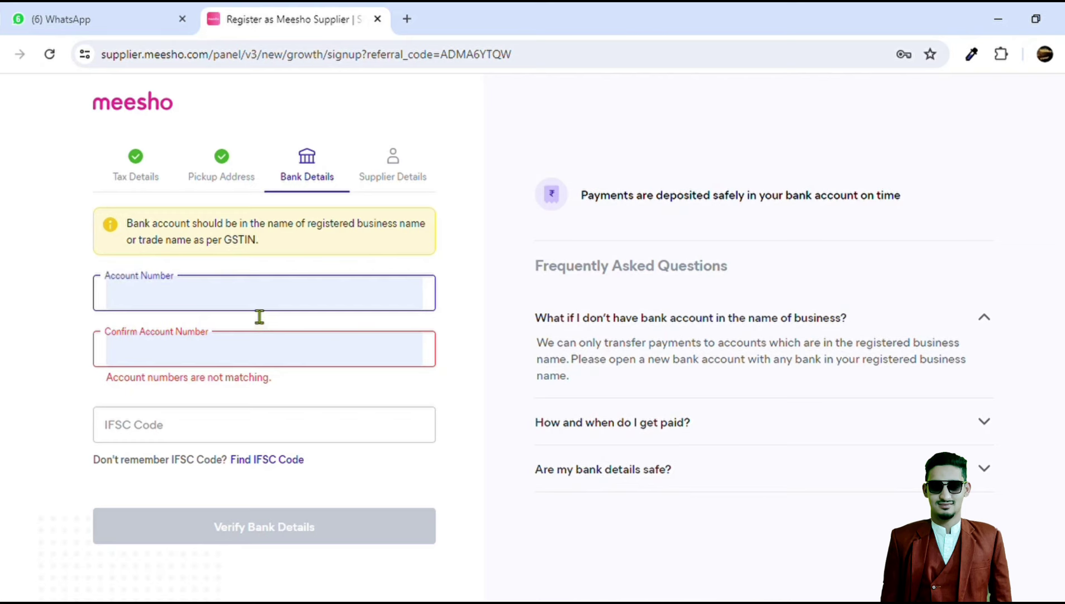
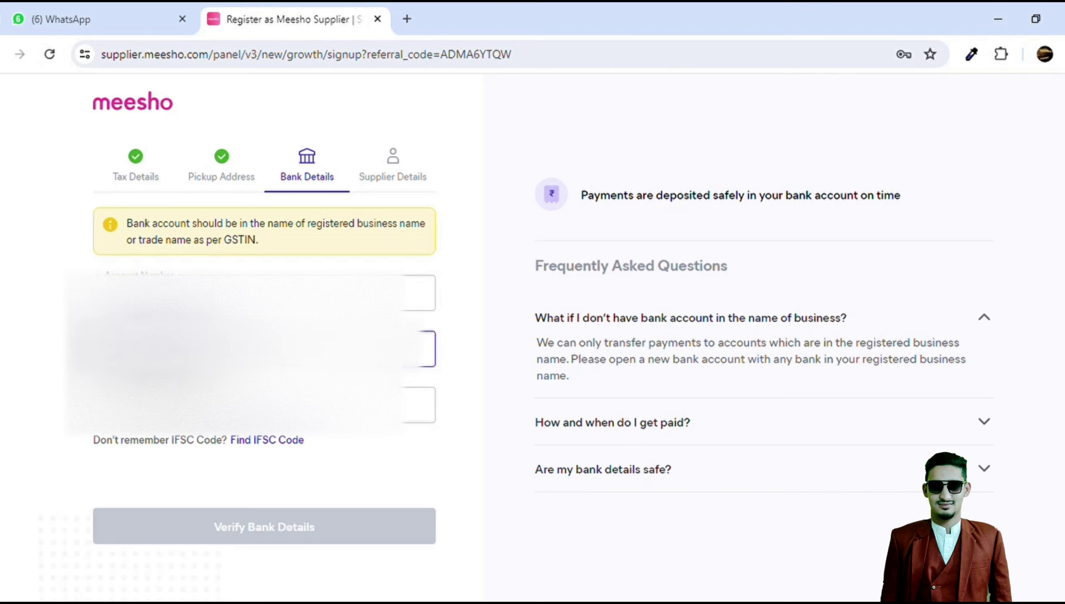
Step: Enter and confirm the bank account number, add the IFSC code, verify, and continue
left_click(418, 404)
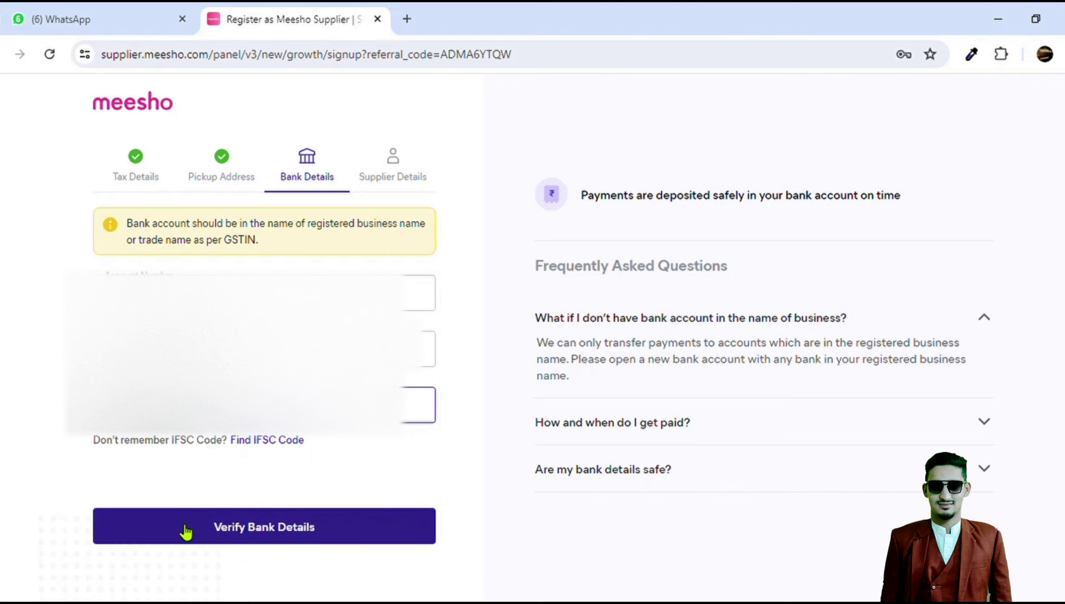
left_click(186, 532)
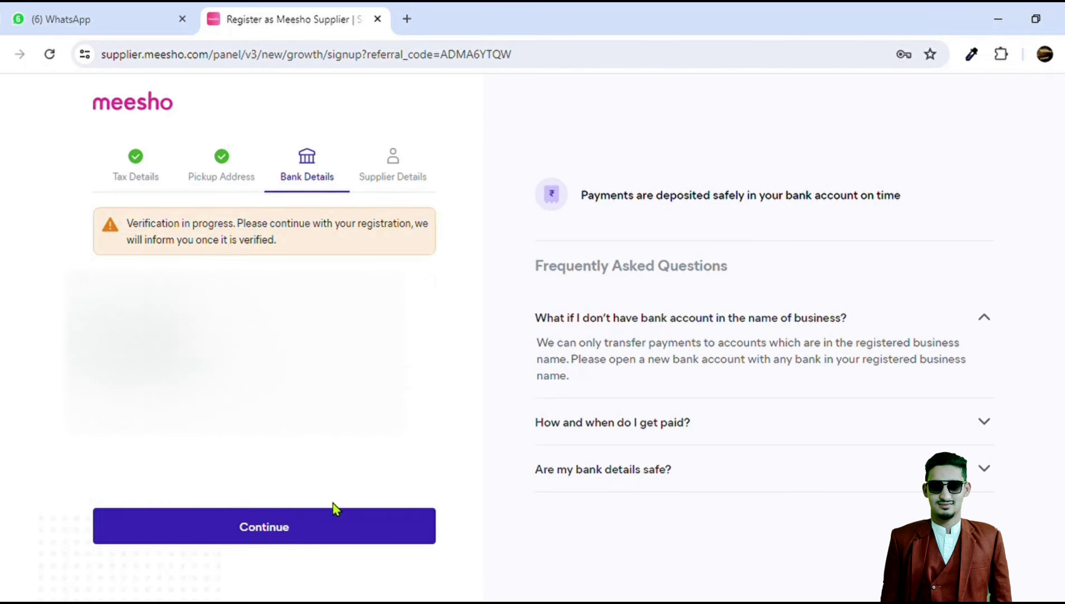
left_click(334, 528)
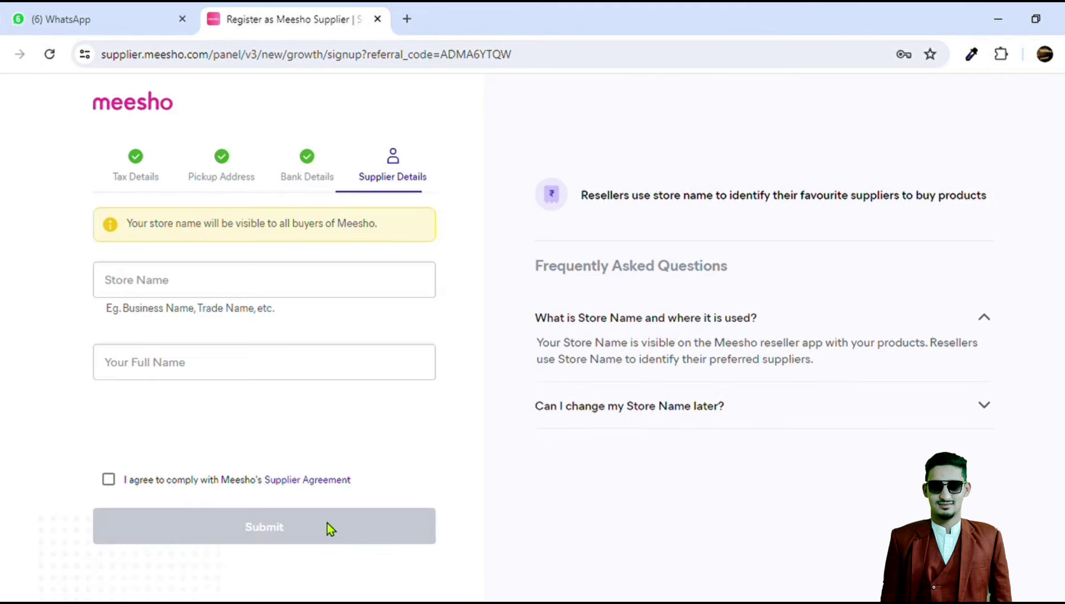
Step: Enter store name 'ROYAL MART' and the full name, accept the Supplier Agreement, and submit
left_click(200, 289)
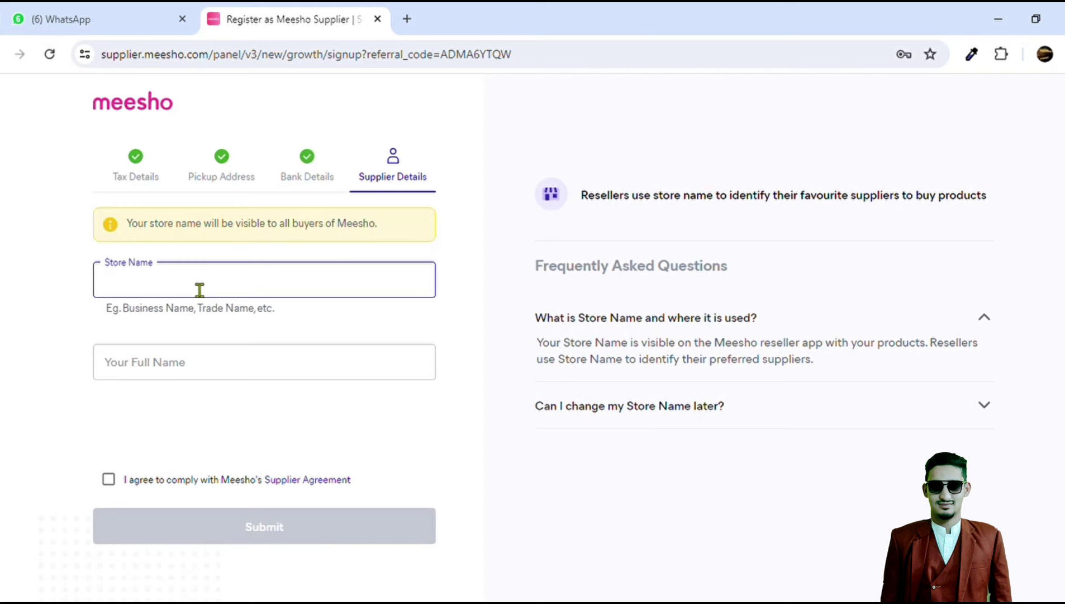
type("ROYAL MART")
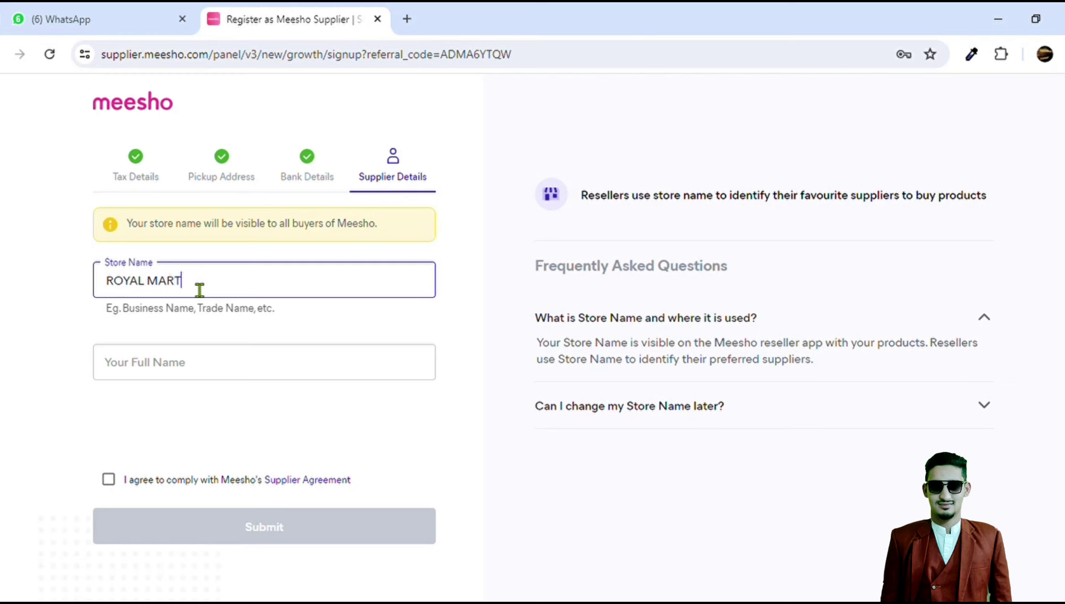
left_click(206, 366)
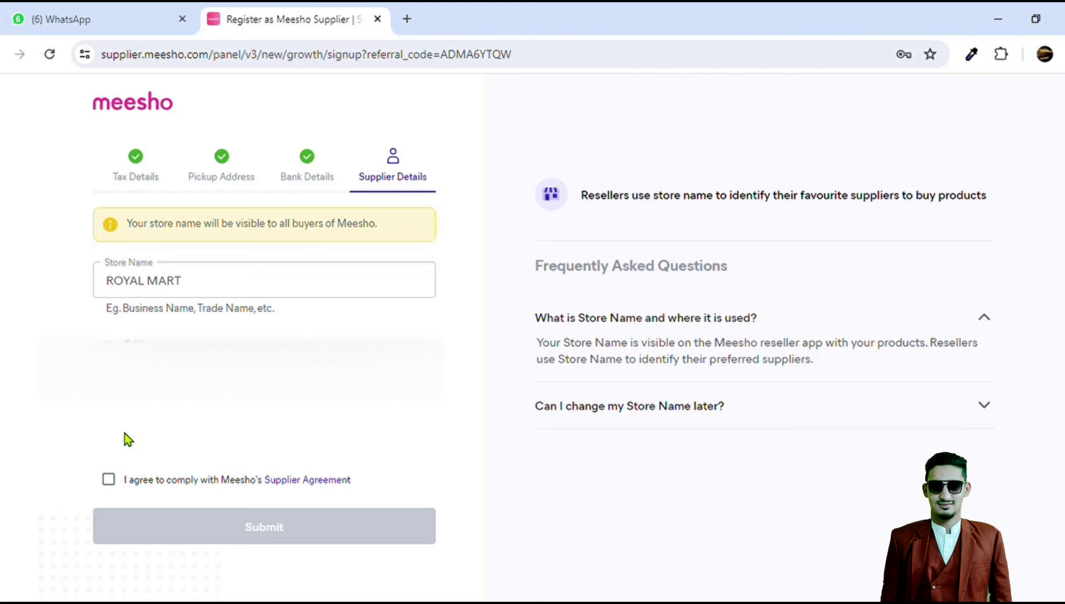
left_click(109, 480)
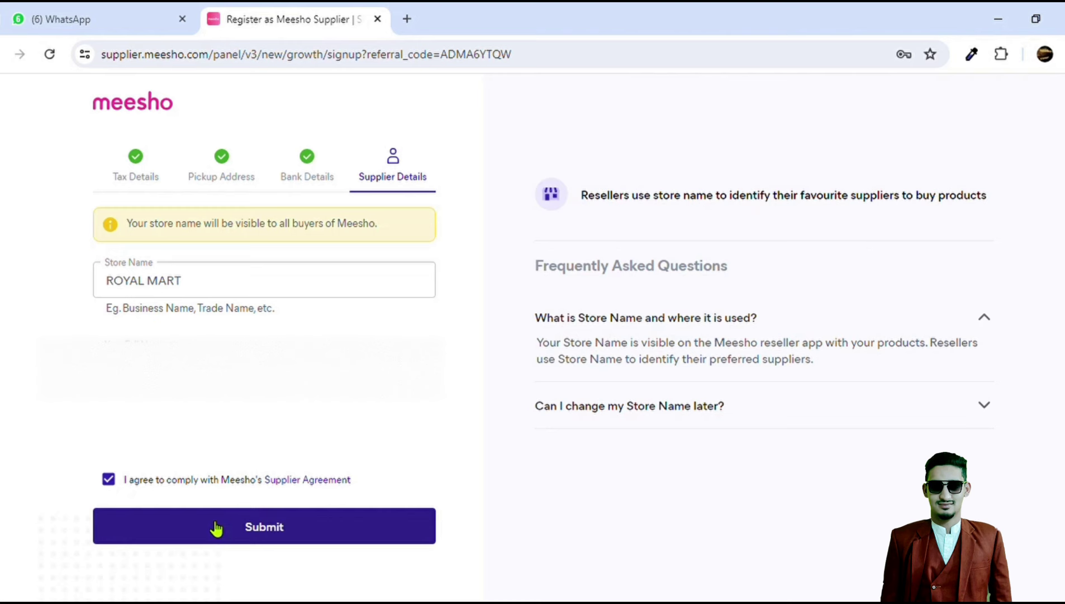
left_click(216, 525)
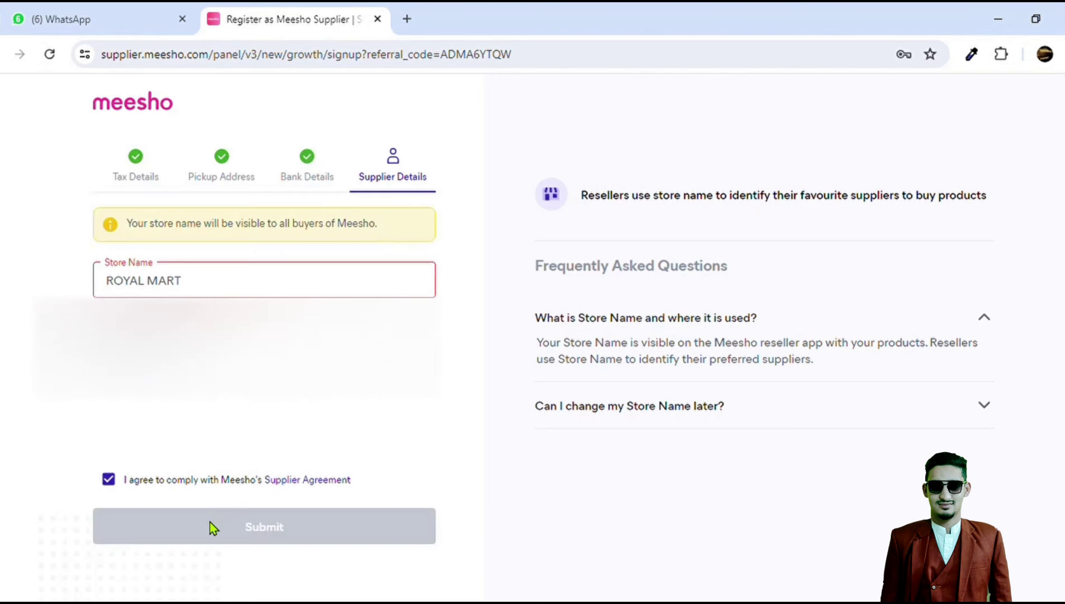
Step: Correct the store name to 'ROYALMARTS' and resubmit the supplier details
left_click(149, 280)
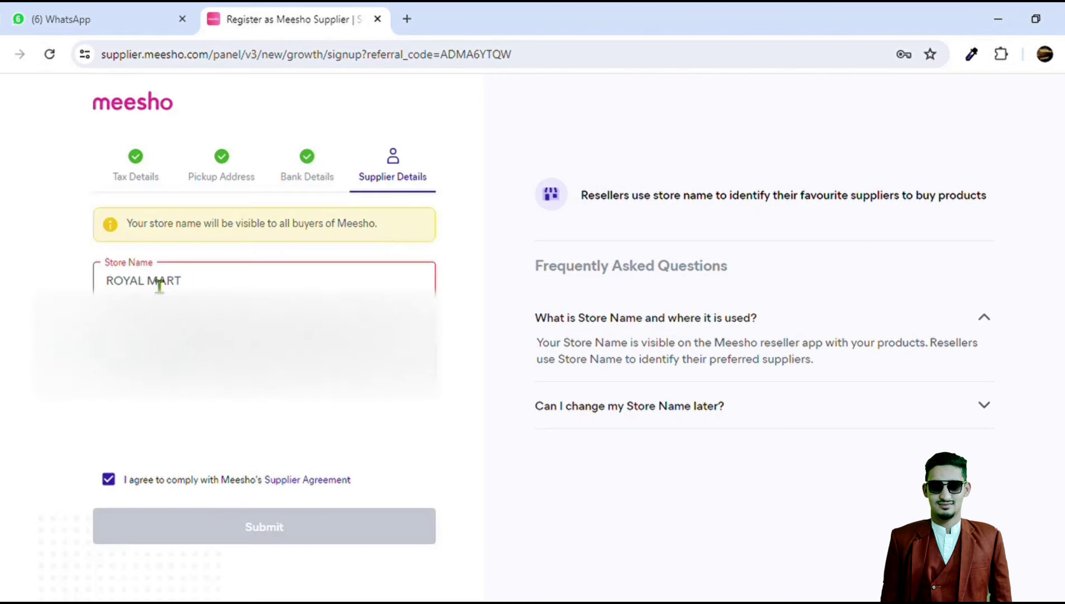
key("BackSpace")
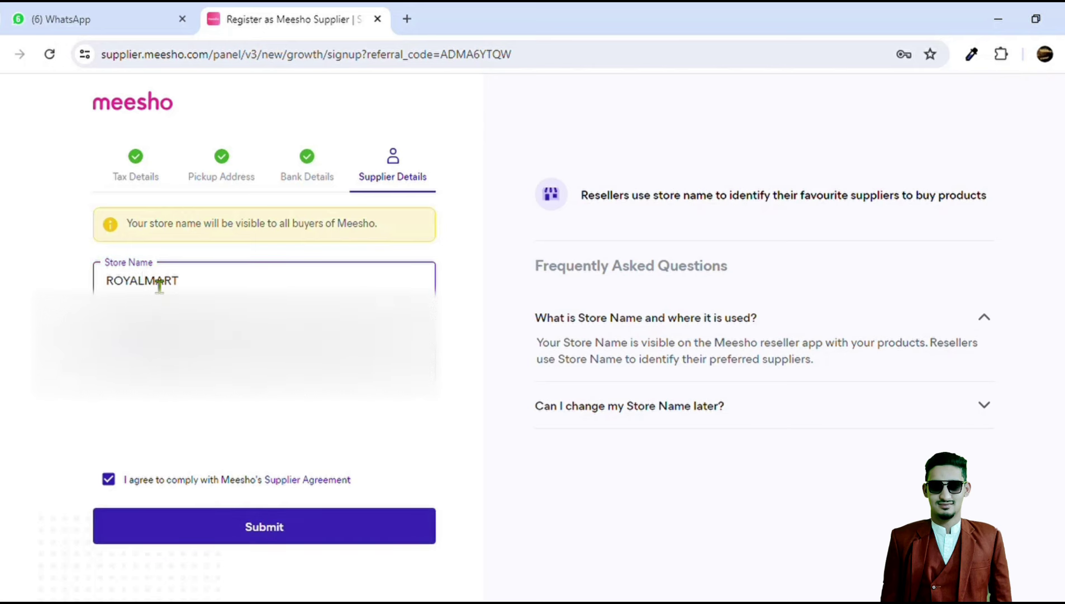
left_click(227, 547)
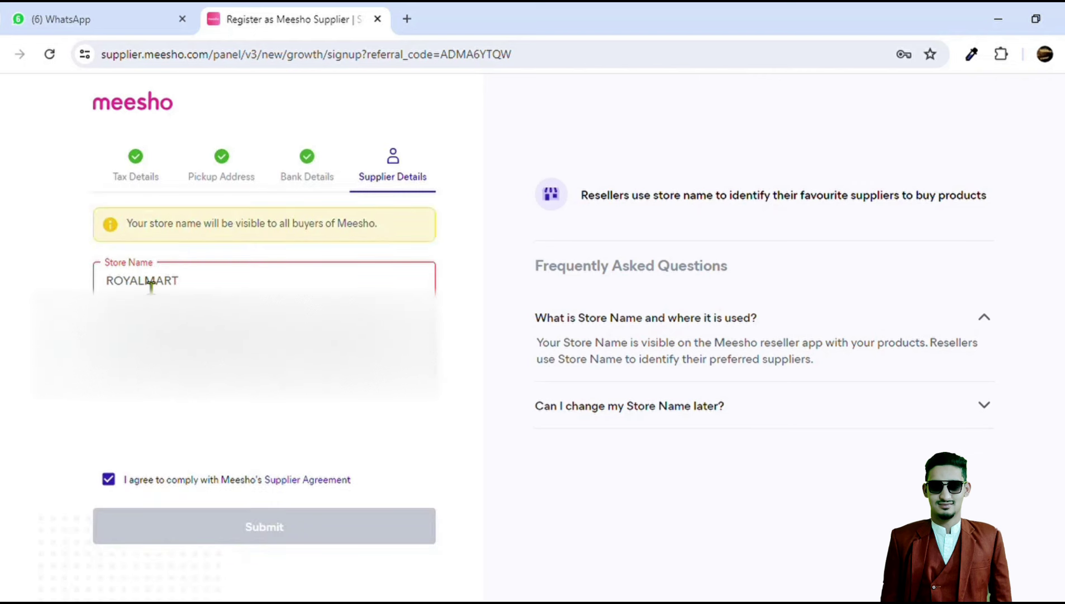
left_click(202, 289)
type("S")
left_click(252, 529)
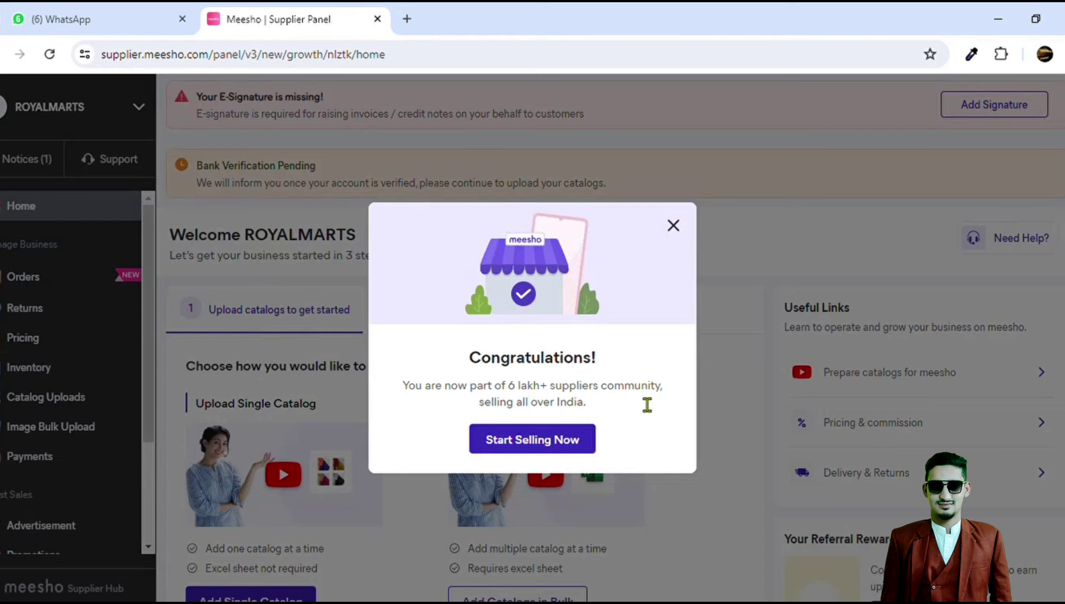
Step: Close the Congratulations popup and go to Add Signature from the missing e-signature banner
left_click(676, 228)
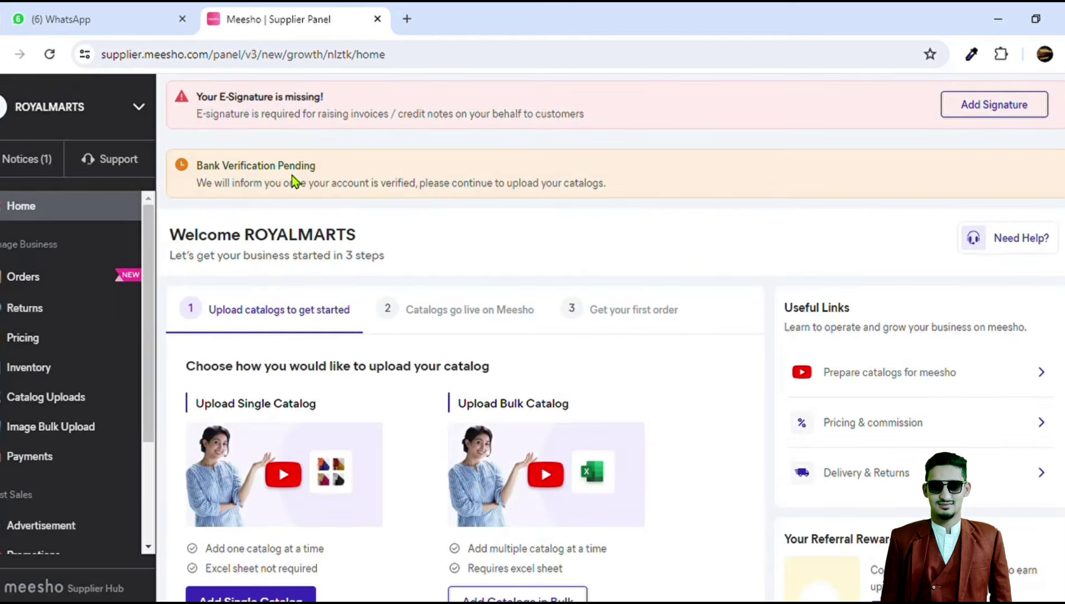
left_click(965, 106)
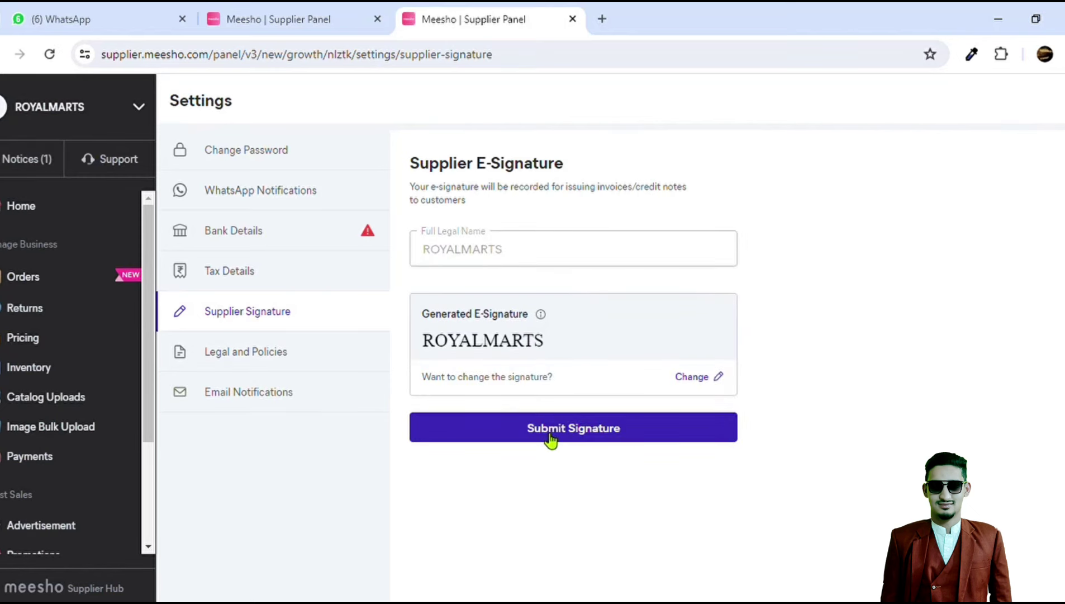
Step: Submit the generated ROYALMARTS e-signature and go back to the Home dashboard
left_click(548, 435)
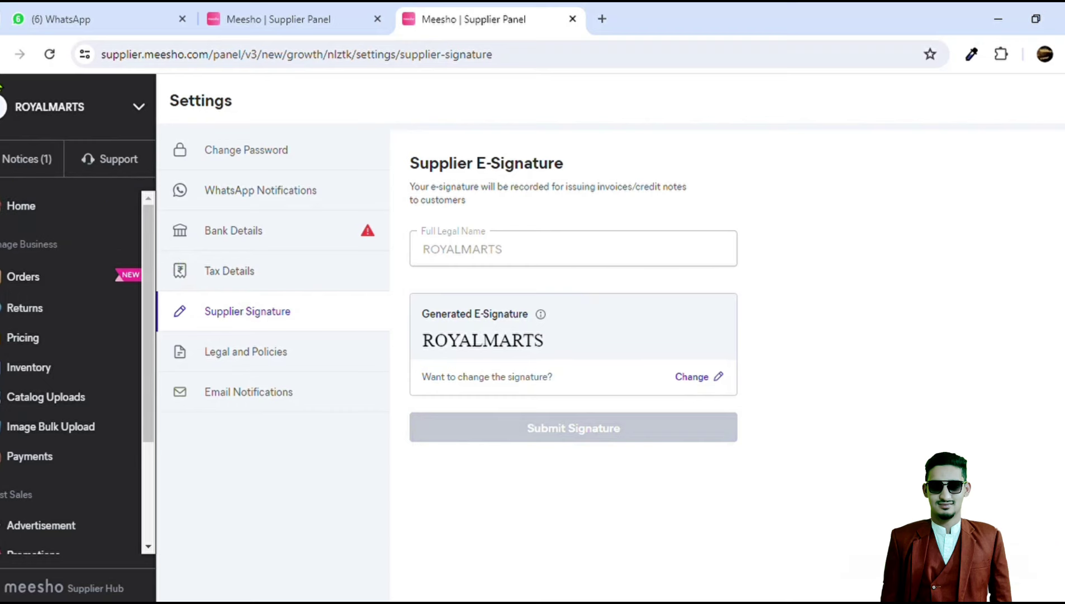
left_click(76, 208)
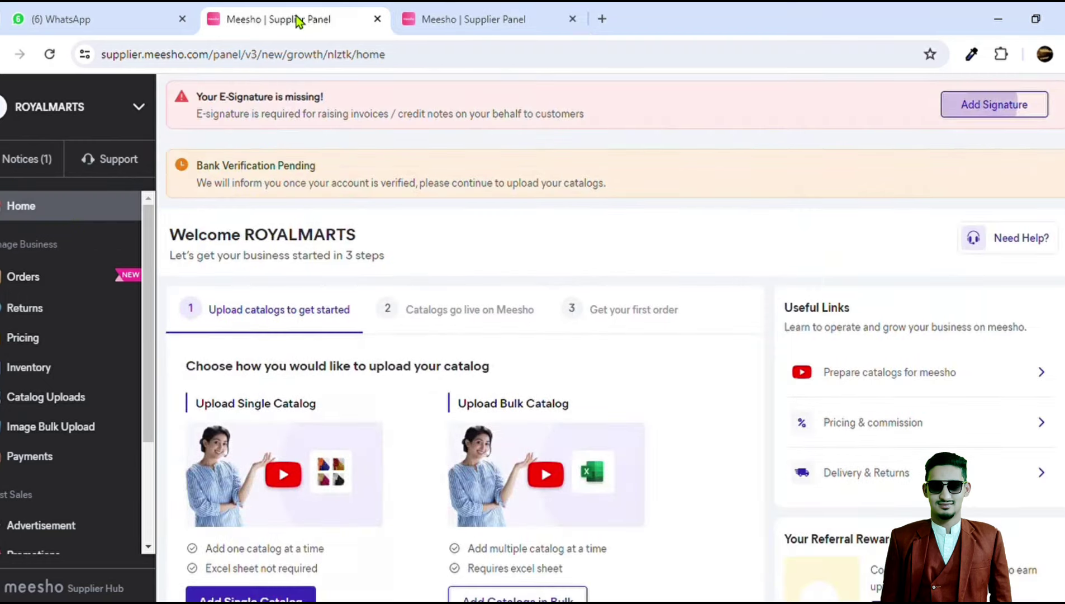
Step: Close the extra e-signature tab and scroll through the ROYALMARTS dashboard
left_click(296, 16)
left_click(573, 19)
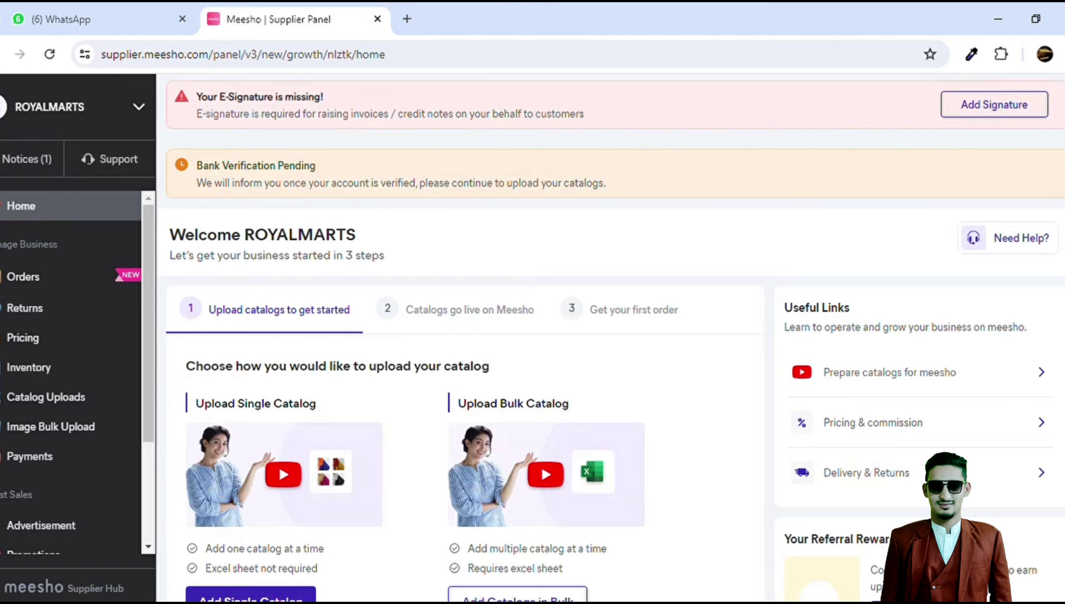
scroll(614, 337, "down", 2)
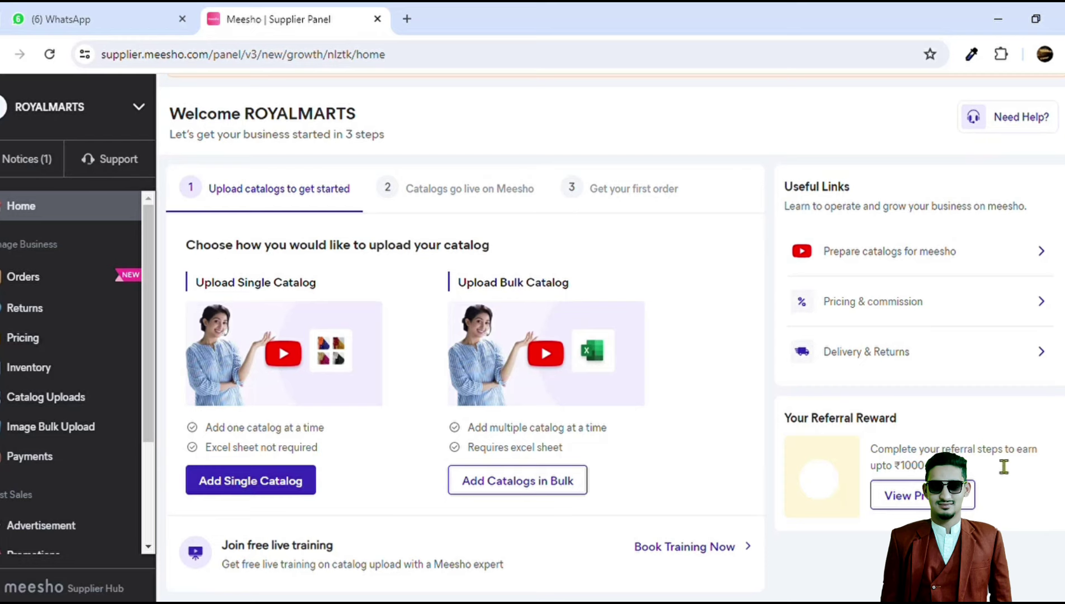
left_click(923, 509)
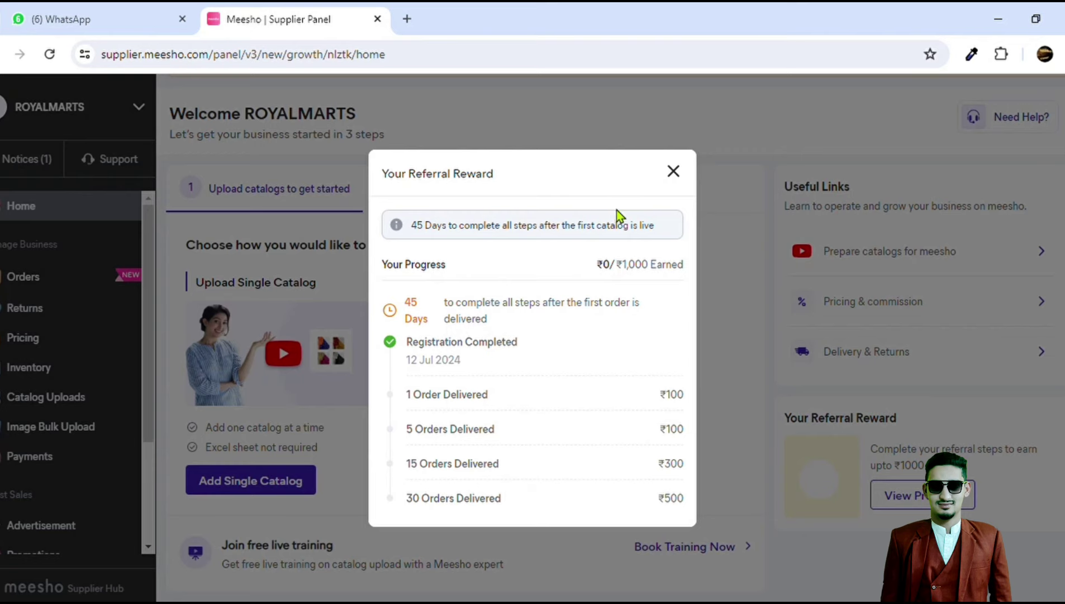
left_click(676, 170)
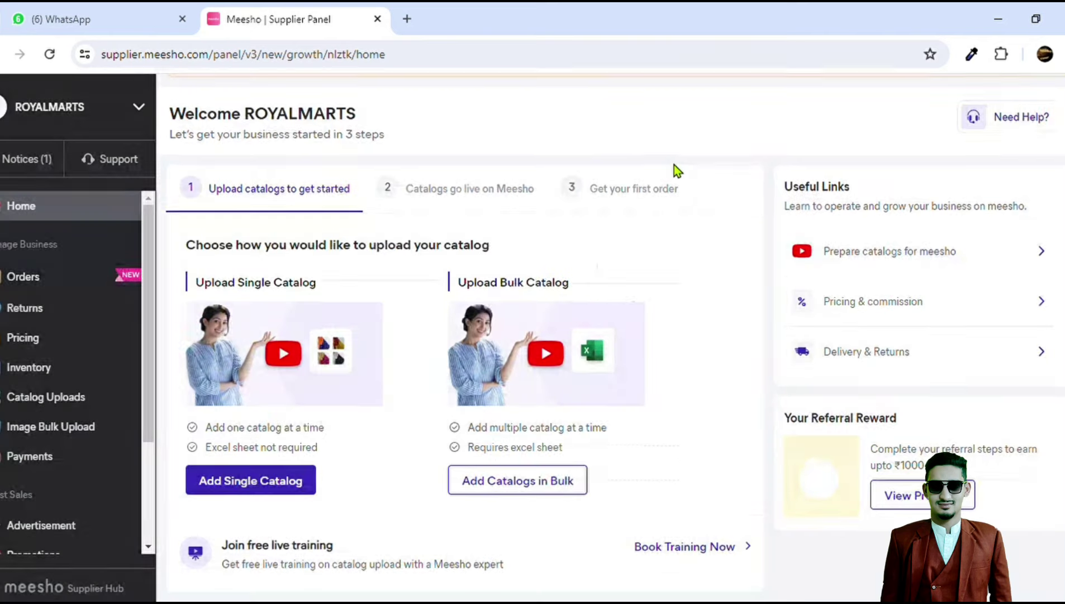